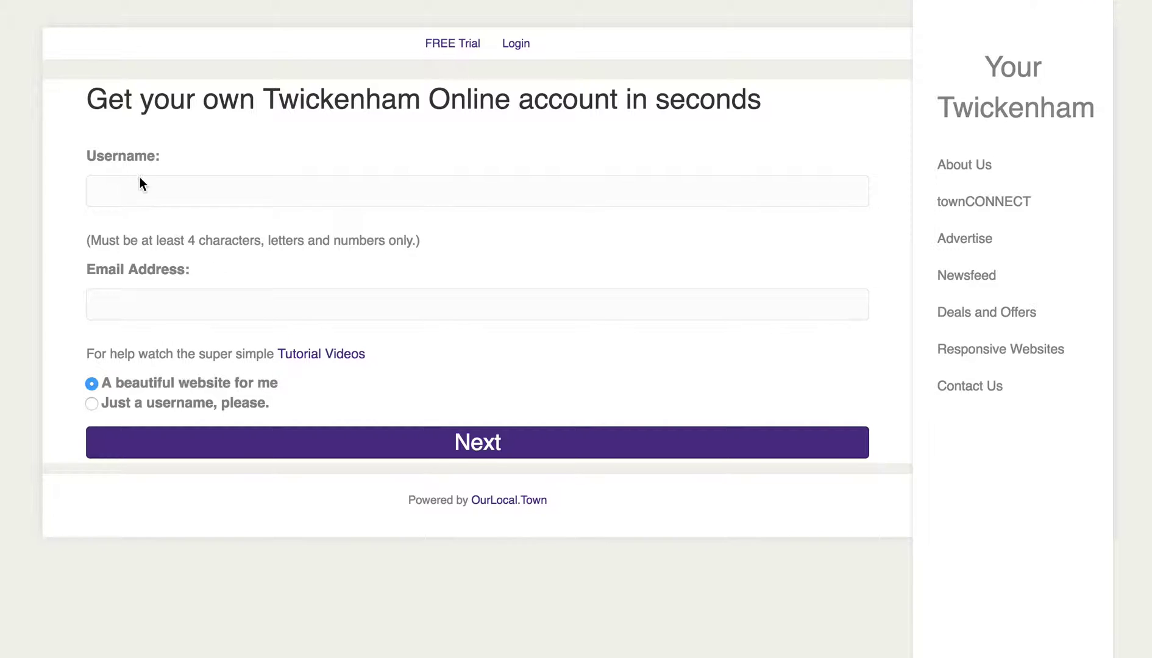
# - Enter a username and the account e-mail address on the Twickenham Online signup form
pyautogui.click(142, 199)
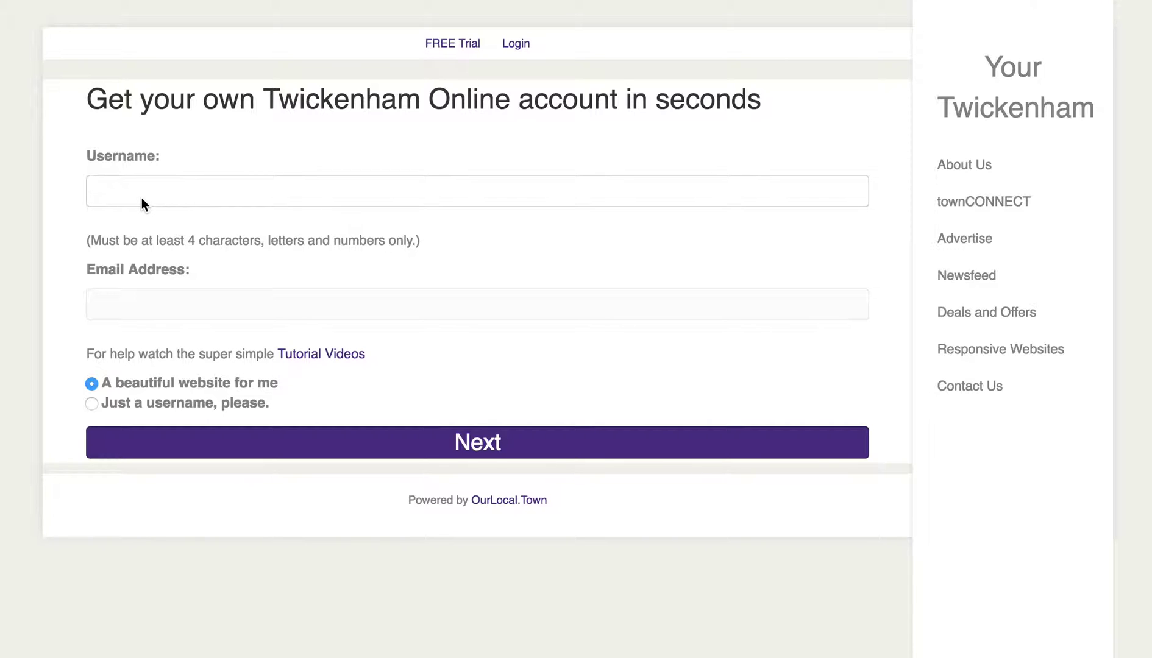
pyautogui.write('demo1')
pyautogui.click(140, 311)
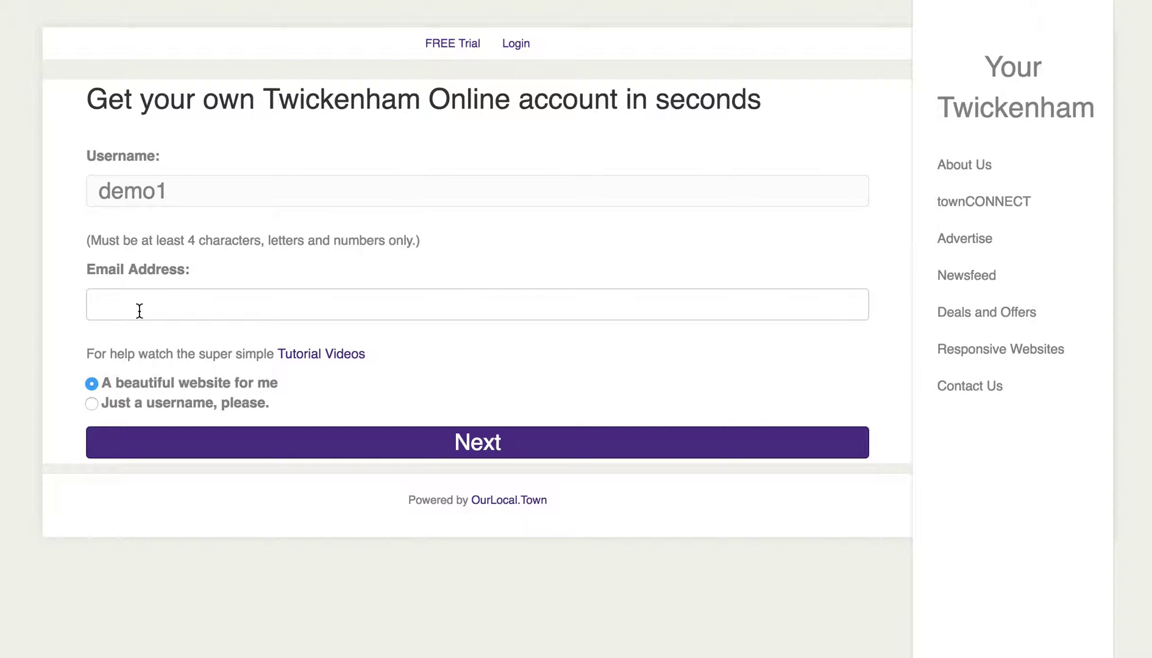
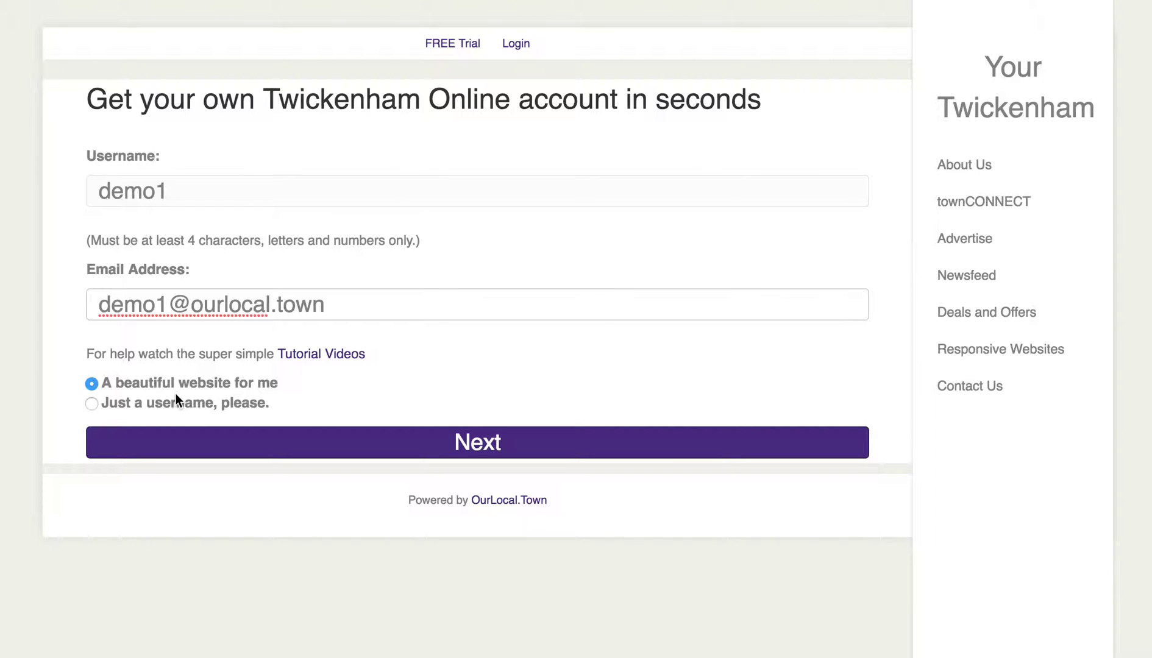
# - Continue to the site details and set the site title to 'My demo website'
pyautogui.click(491, 454)
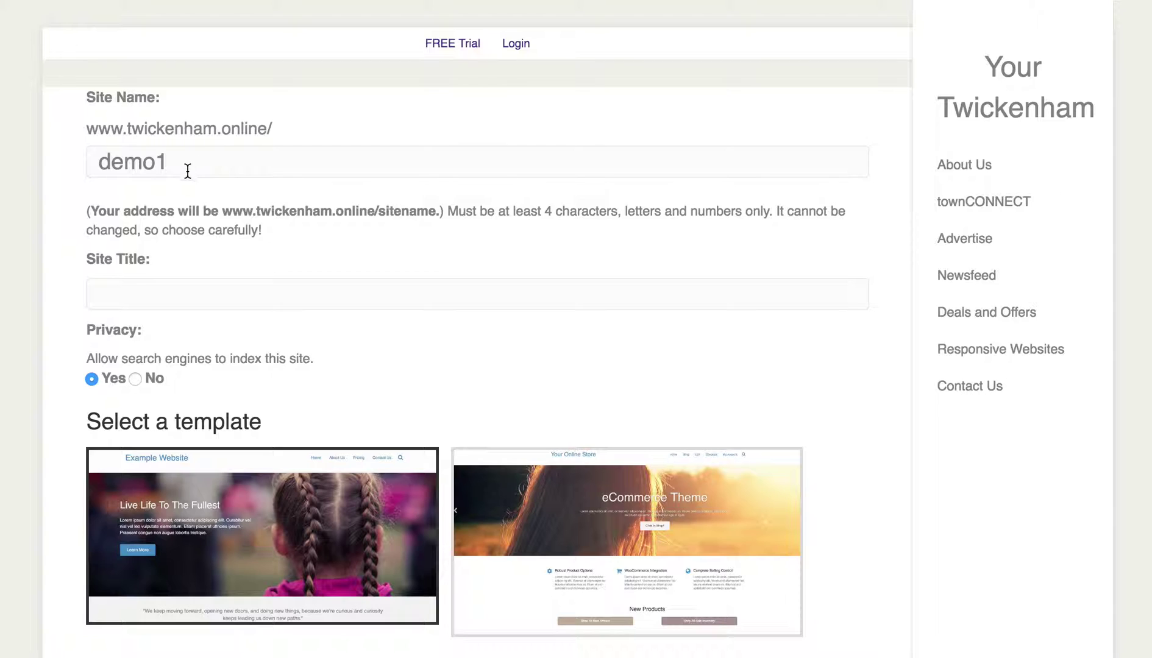
pyautogui.click(149, 289)
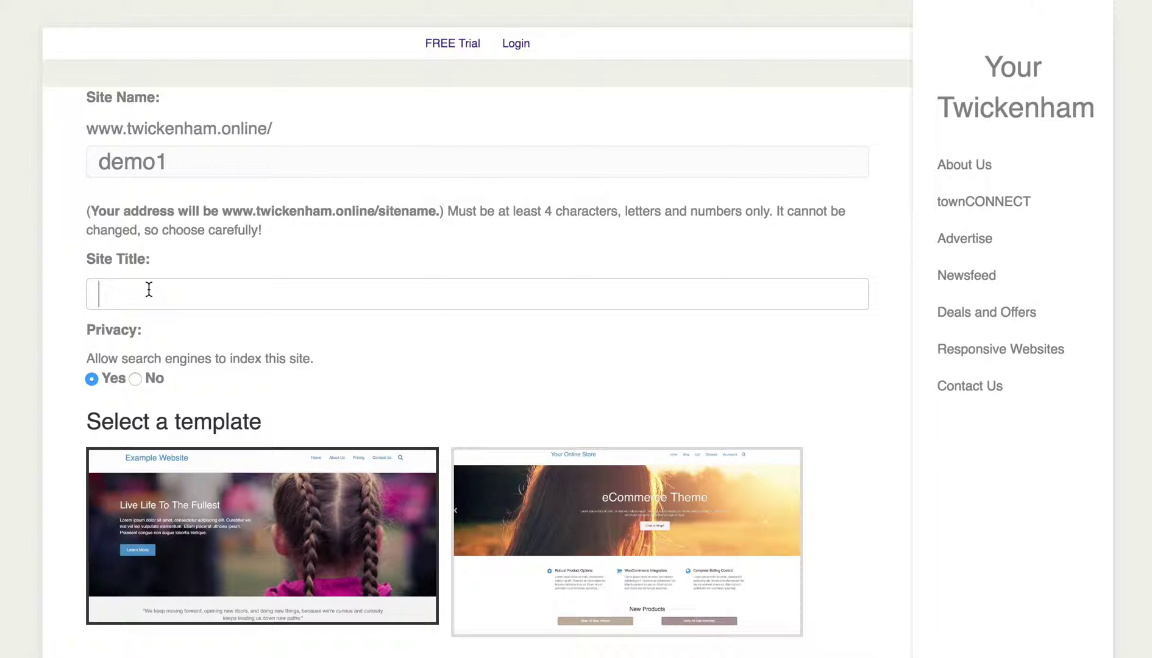
pyautogui.write('My de')
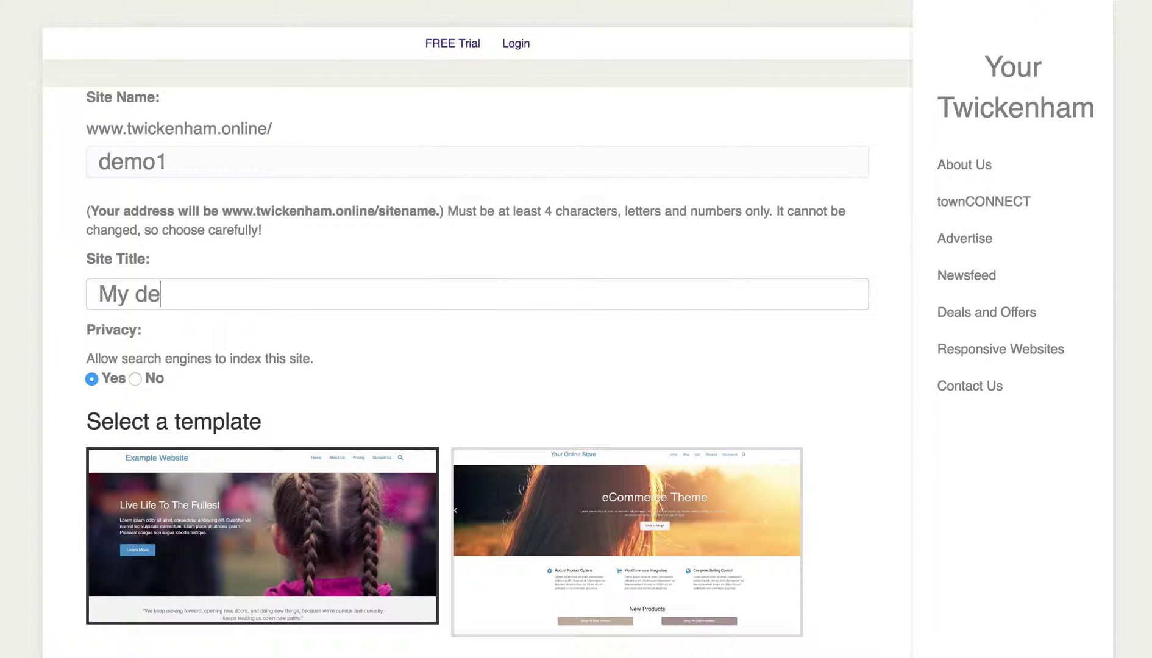
pyautogui.write('mo website')
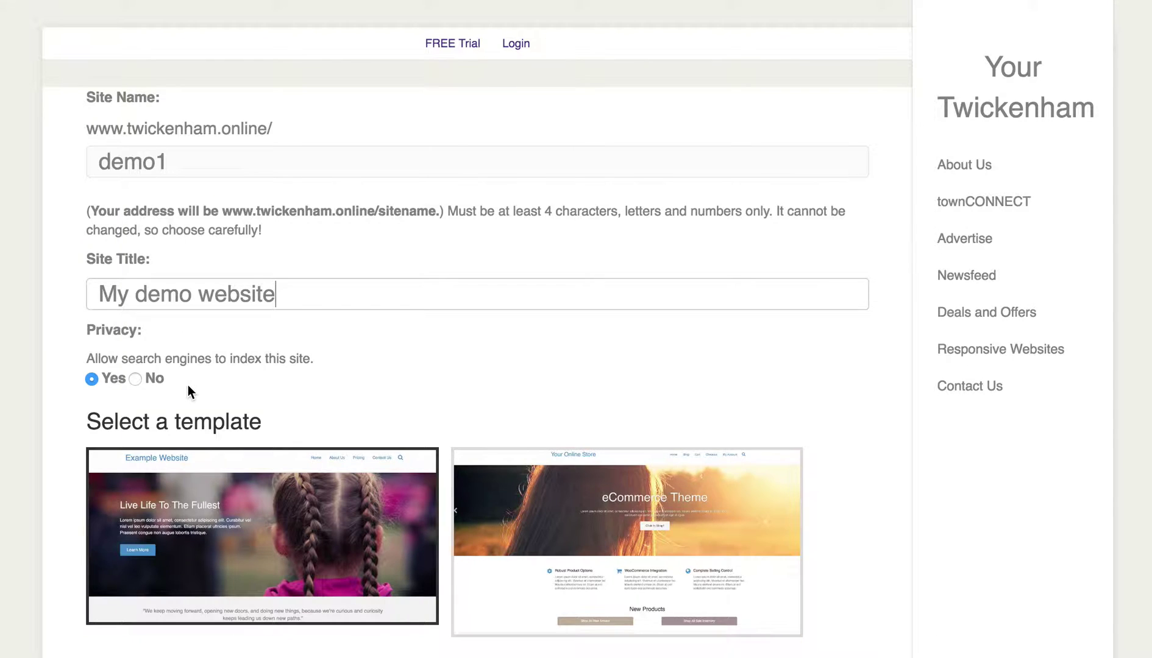
pyautogui.scroll(-1, 188, 385)
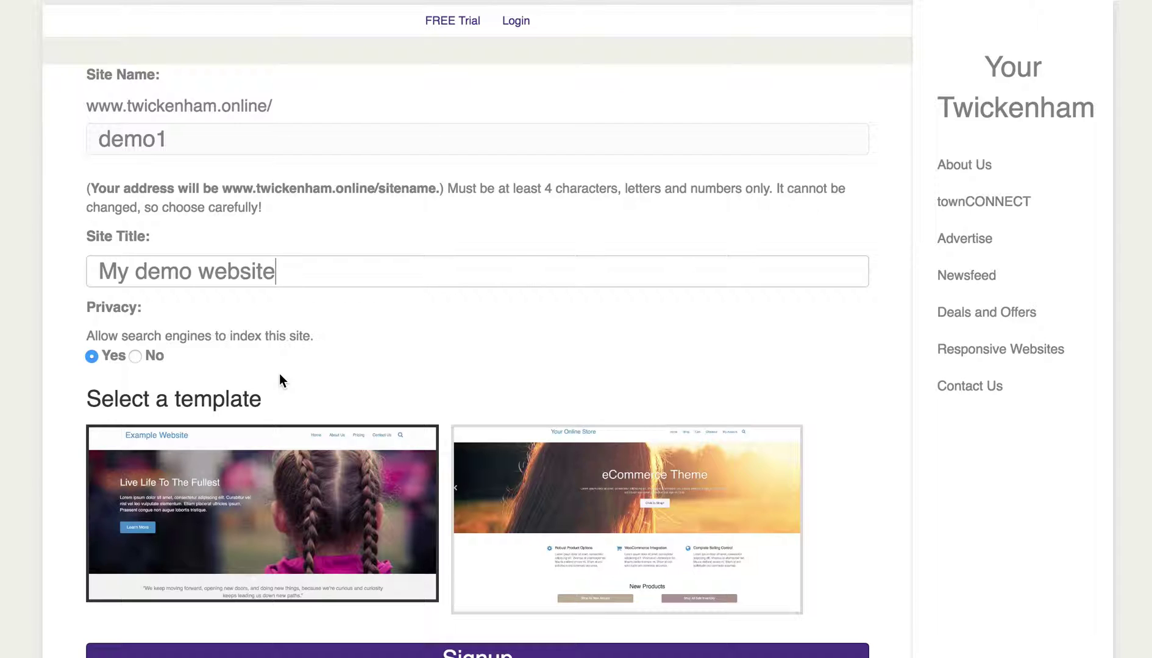
pyautogui.scroll(-3, 359, 366)
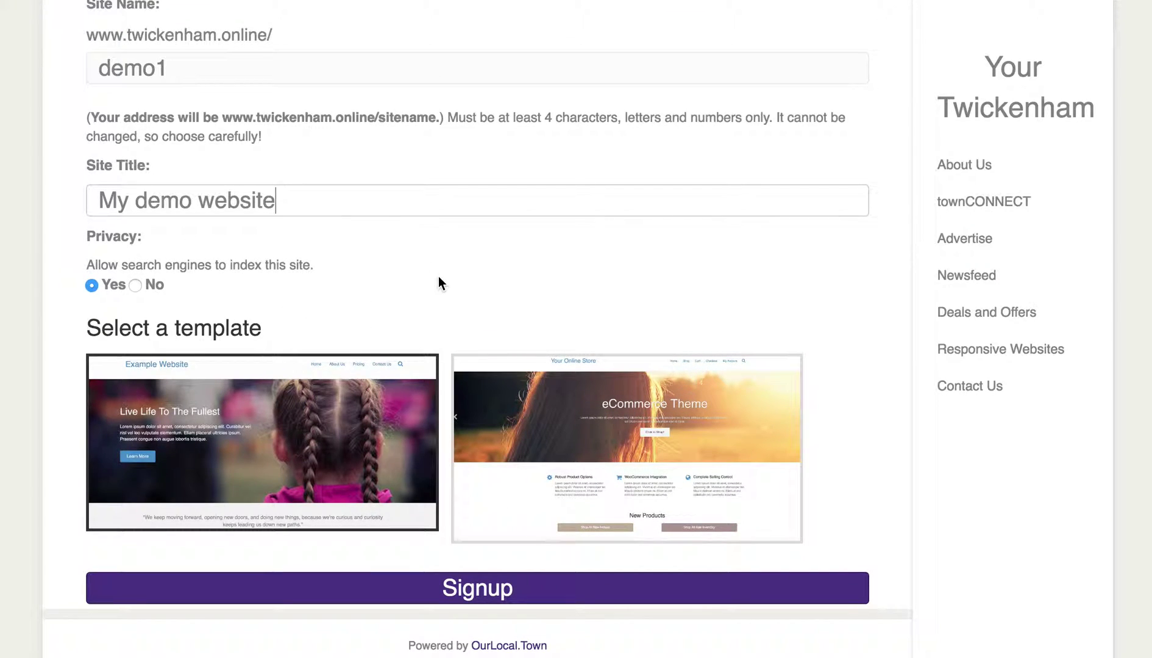
# - Select the E-Commerce theme and sign up to create the new website
pyautogui.moveTo(259, 446)
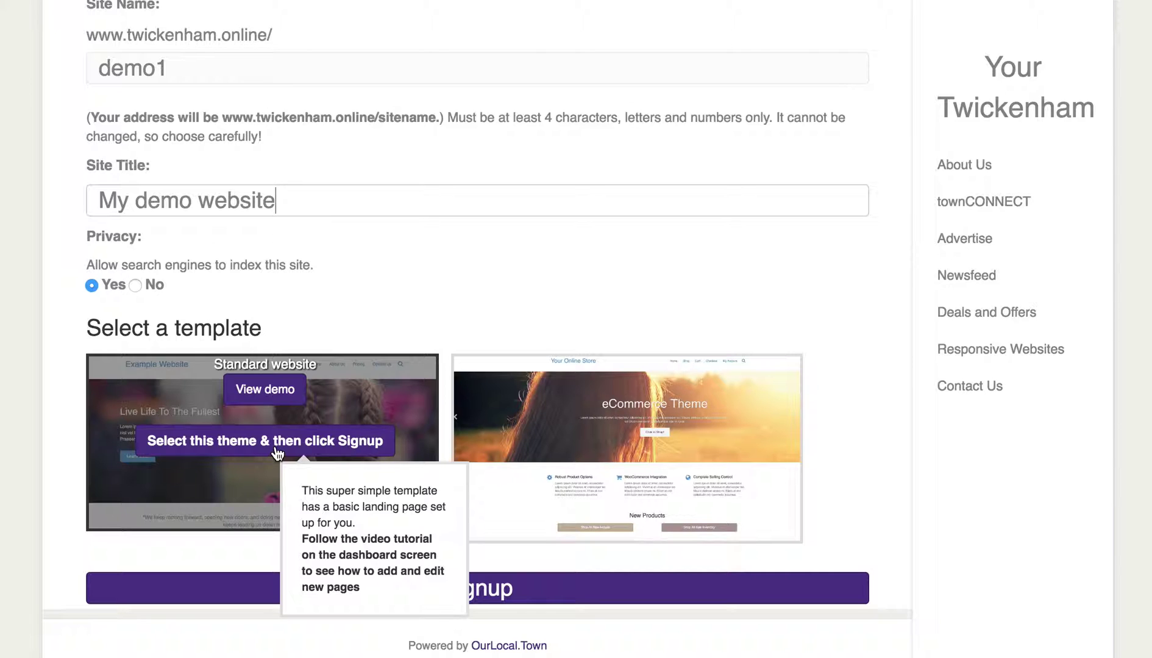
pyautogui.moveTo(585, 451)
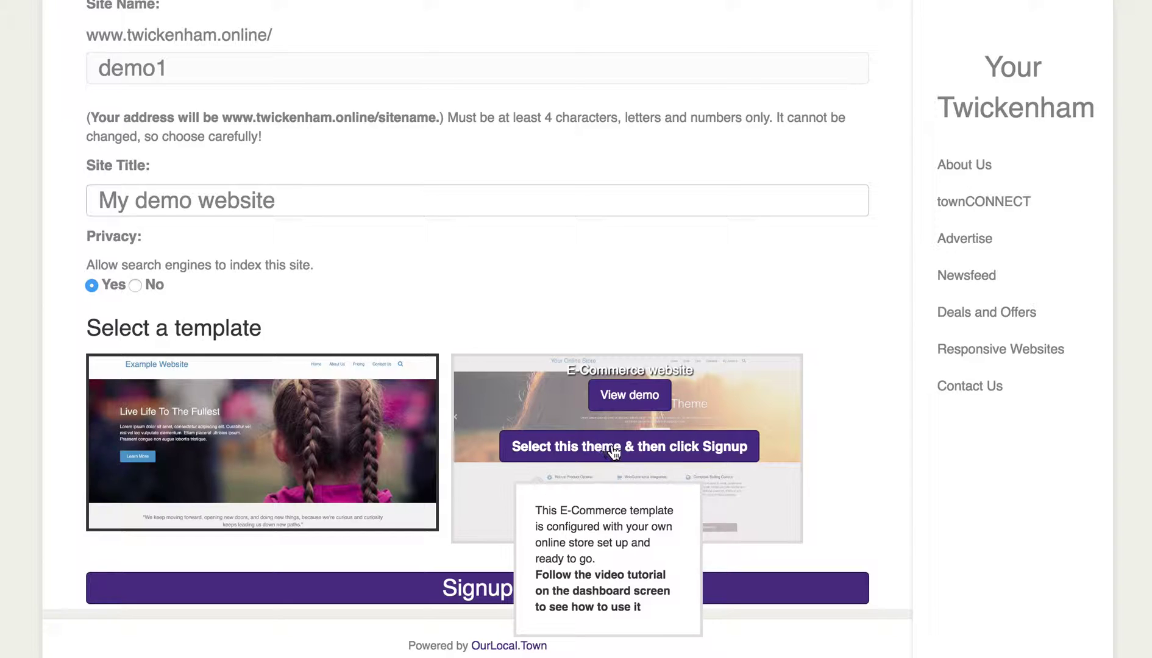
pyautogui.moveTo(301, 448)
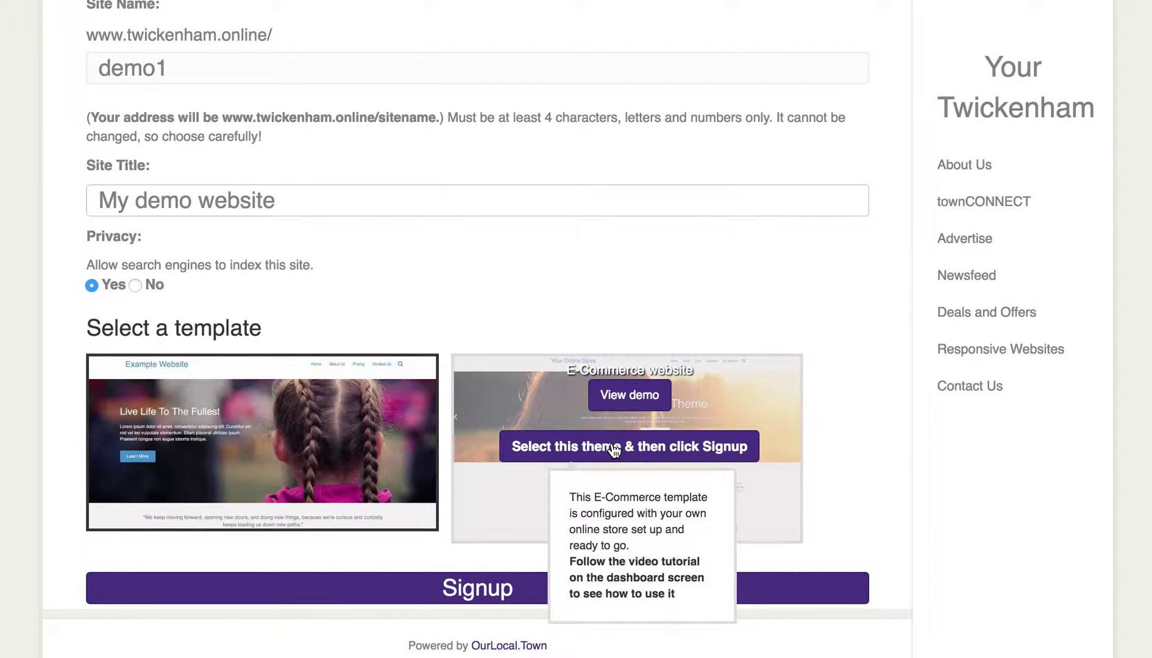
pyautogui.click(613, 449)
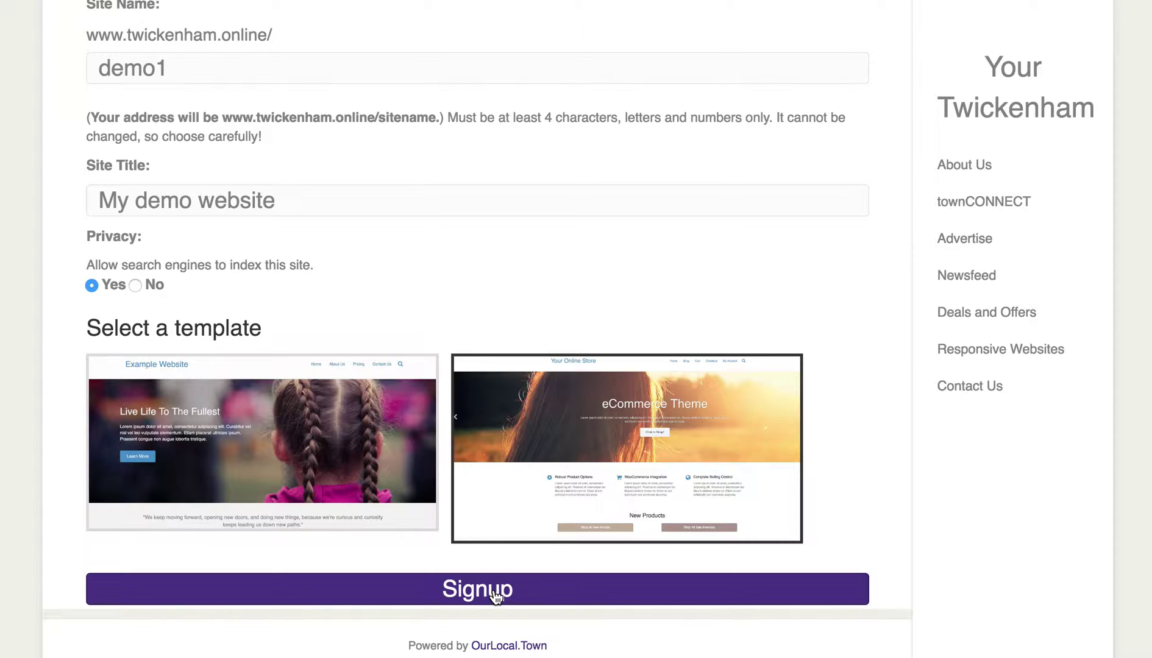
pyautogui.click(496, 594)
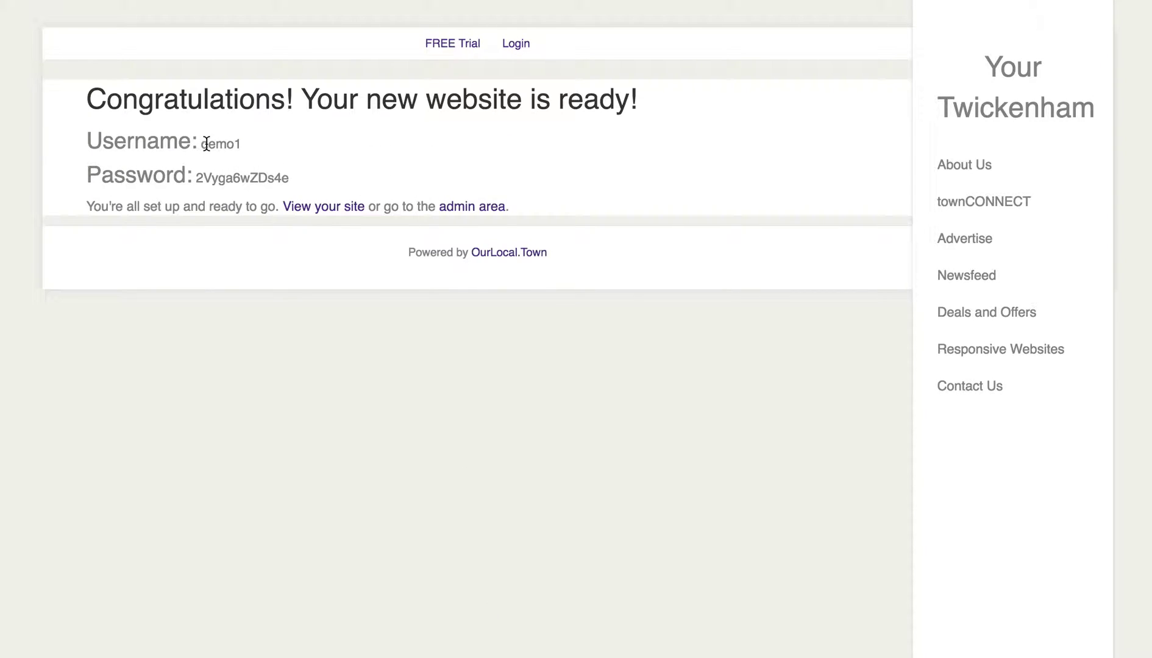
# - Highlight the whole generated password on the confirmation page for copying
pyautogui.click(197, 176)
pyautogui.moveTo(197, 177); pyautogui.dragTo(293, 177)
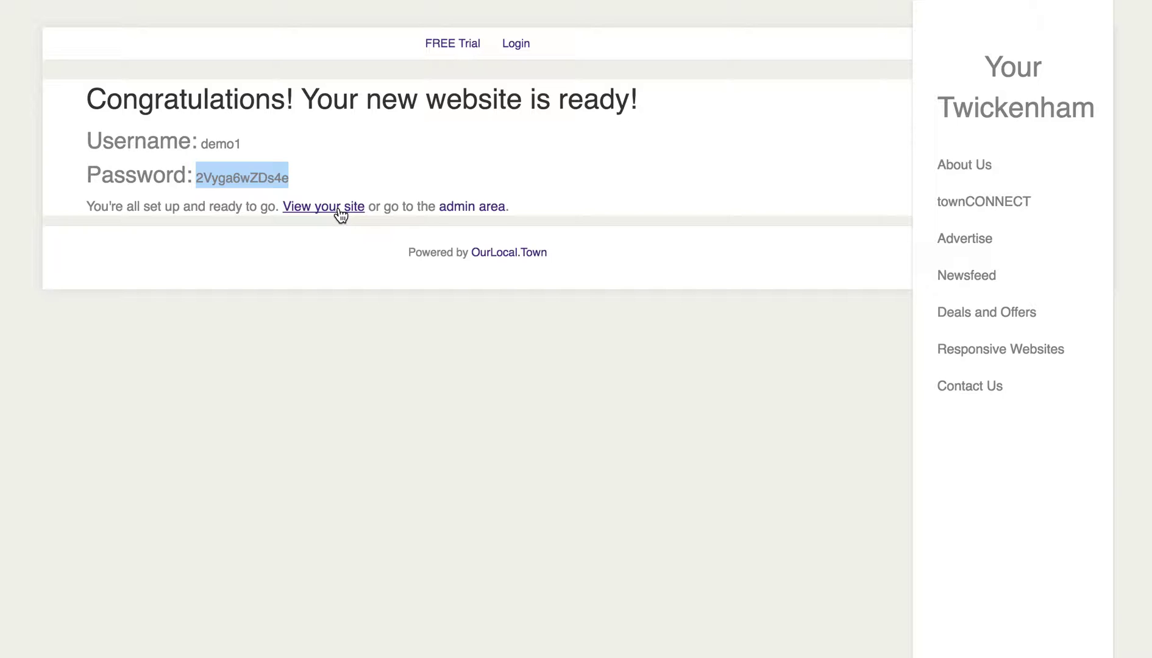
# - Open the new site via 'View your site' and scroll its home page down to the map and back
pyautogui.click(341, 216)
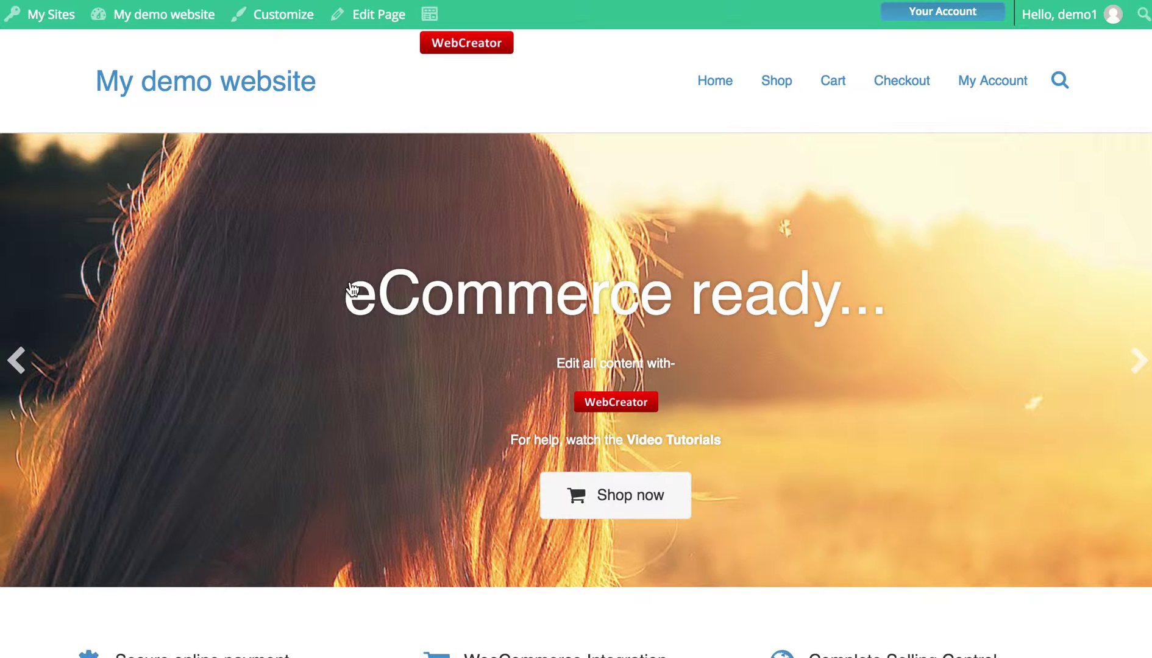
pyautogui.scroll(-12, 278, 372)
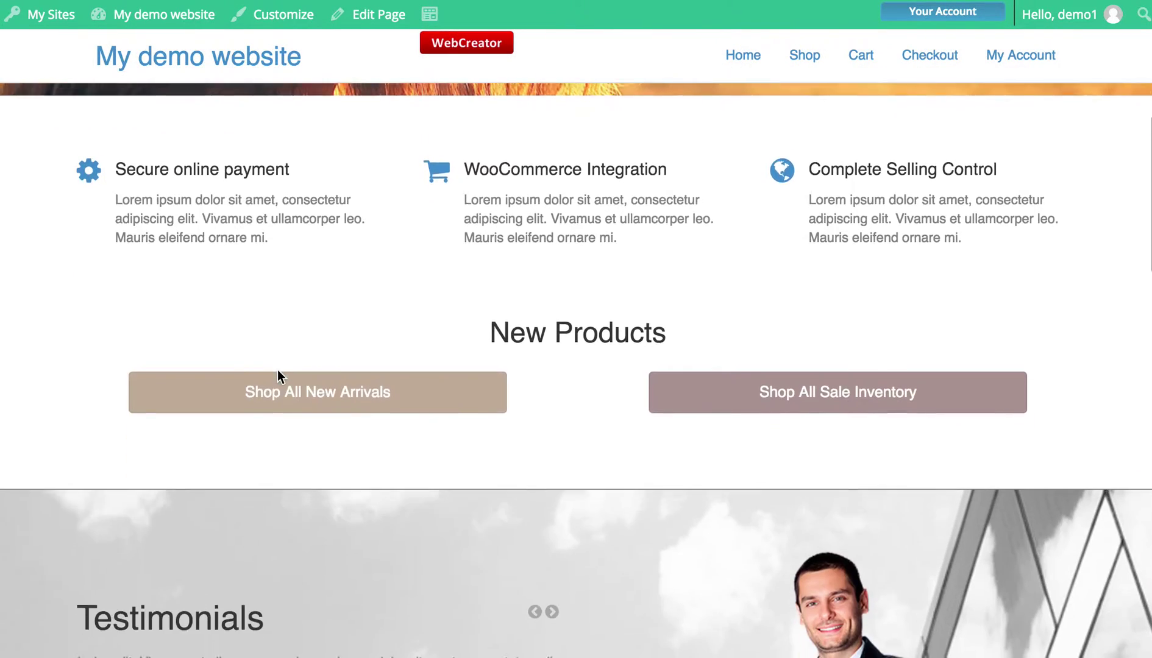
pyautogui.scroll(-15, 277, 370)
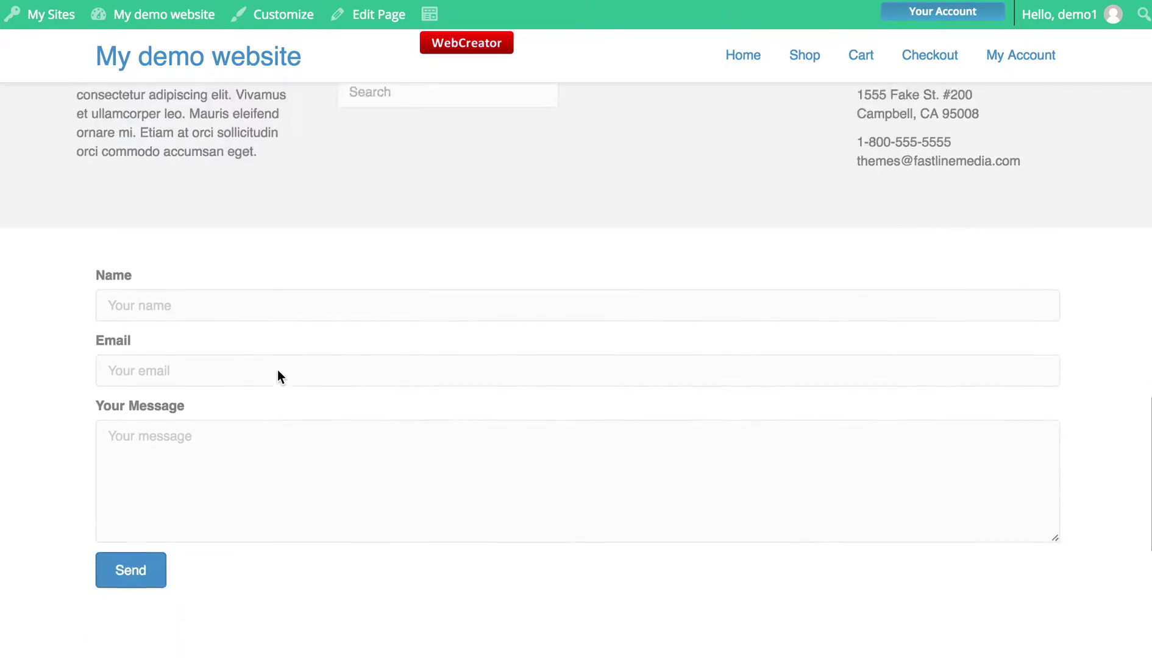
pyautogui.scroll(-7, 278, 372)
pyautogui.scroll(9, 278, 372)
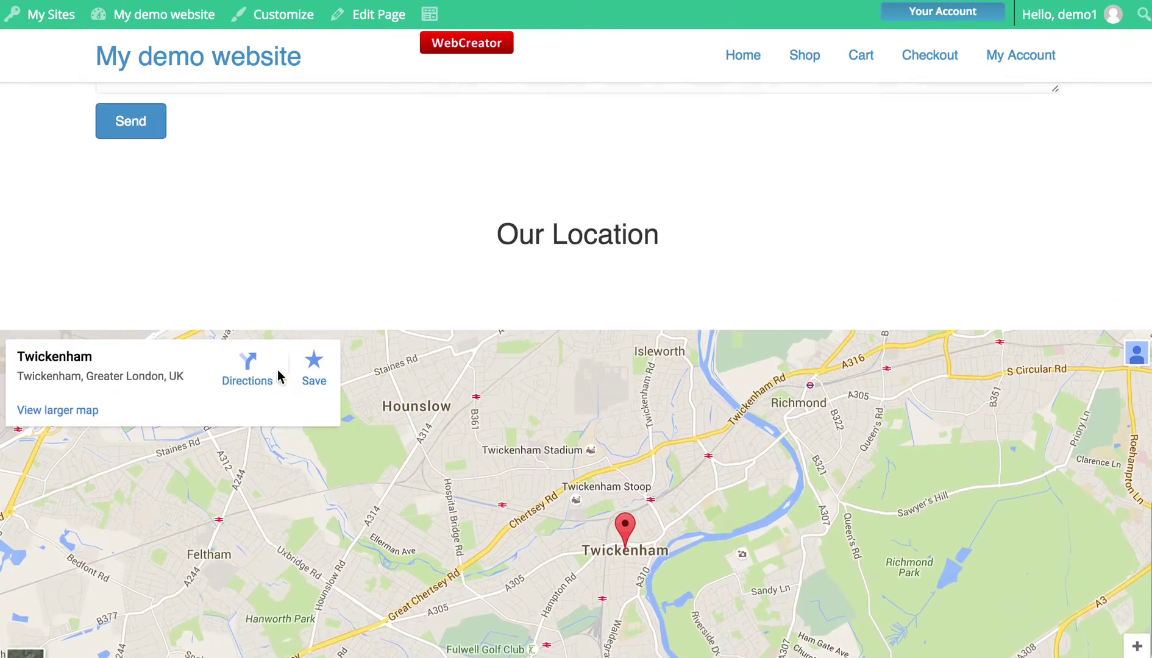
pyautogui.scroll(20, 278, 371)
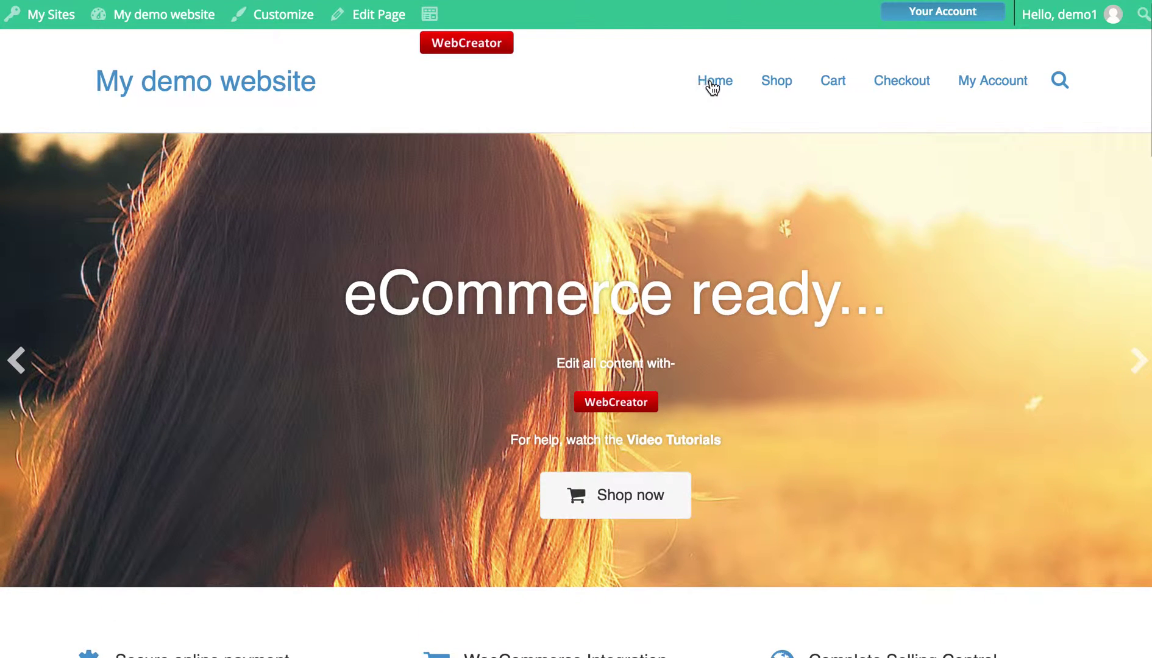
# - Visit the site's Shop page and scroll through it
pyautogui.click(780, 84)
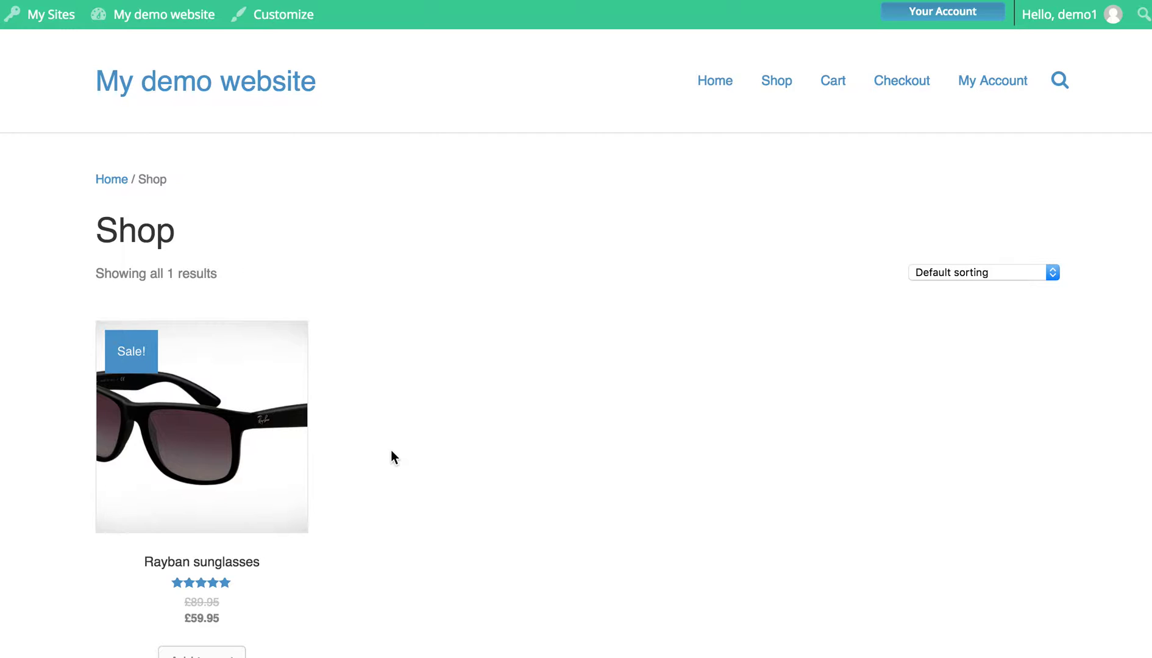
pyautogui.scroll(-3, 390, 450)
pyautogui.scroll(3, 390, 450)
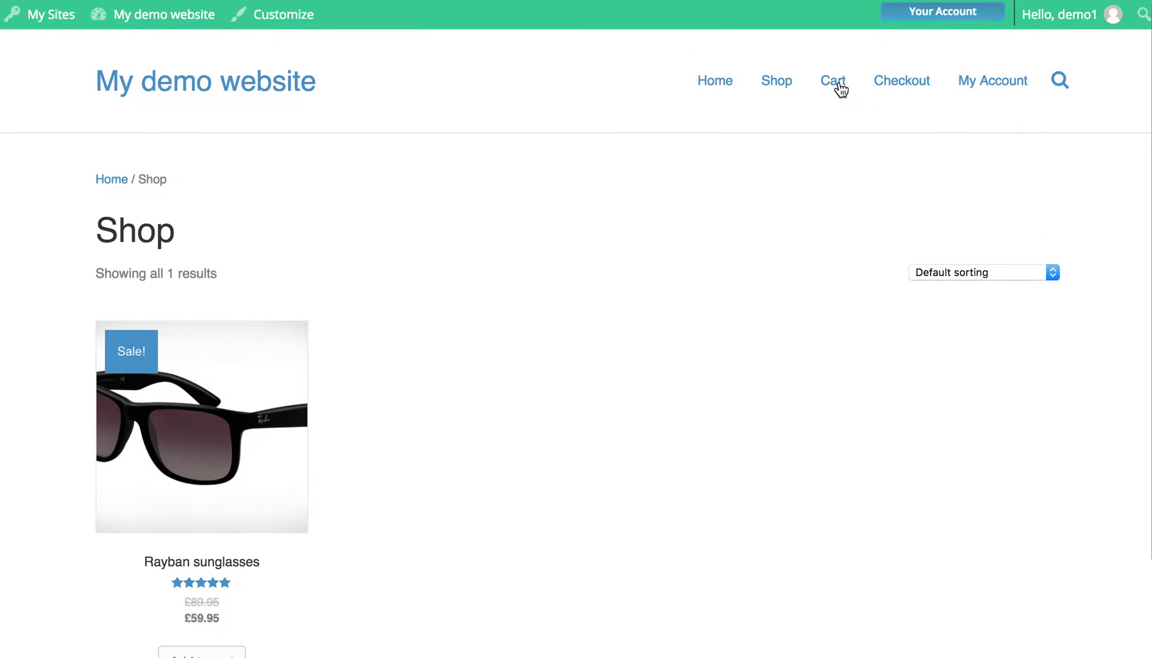
# - View the My Account page, then return Home and scroll through the eCommerce ready slider page
pyautogui.click(994, 82)
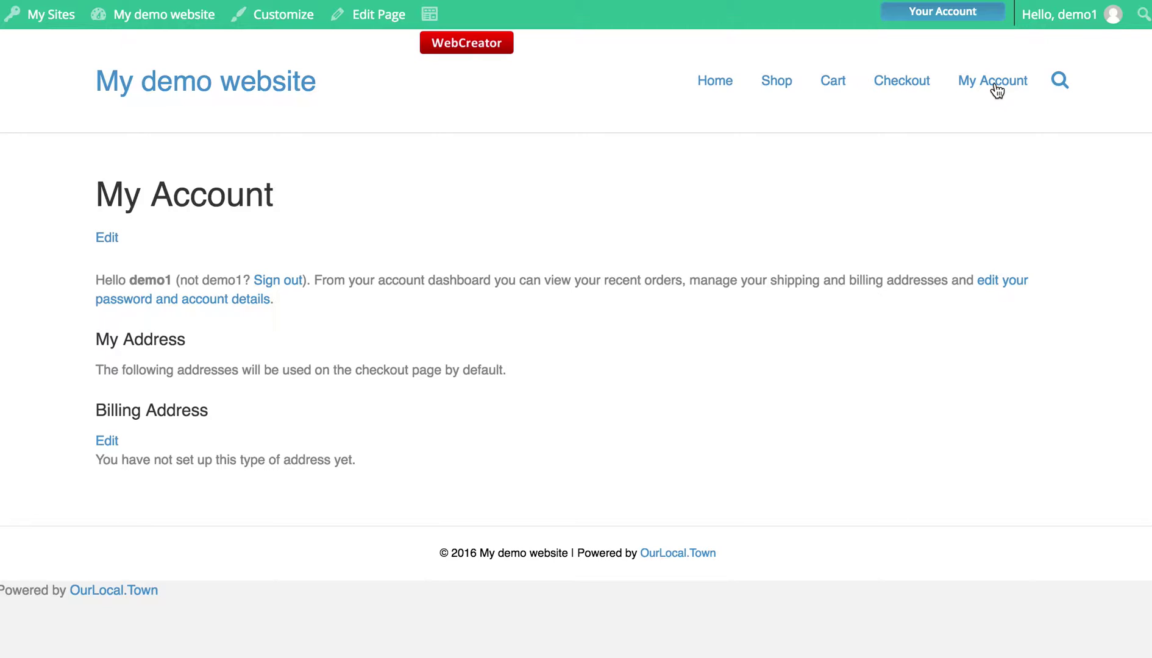
pyautogui.click(712, 88)
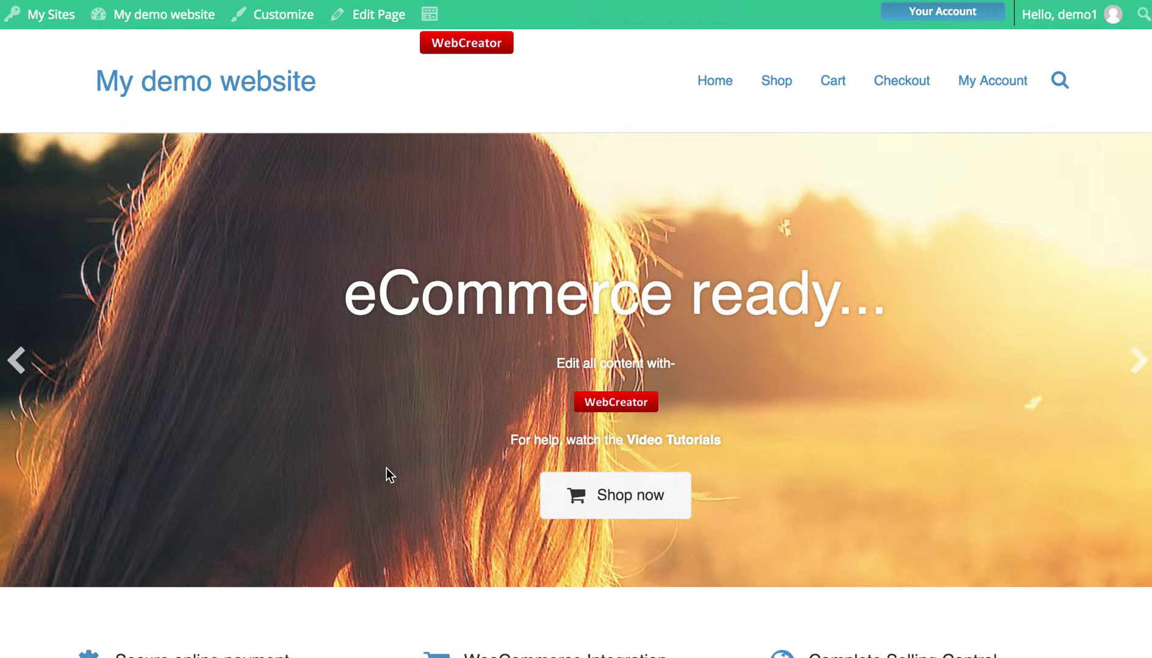
pyautogui.scroll(-10, 452, 427)
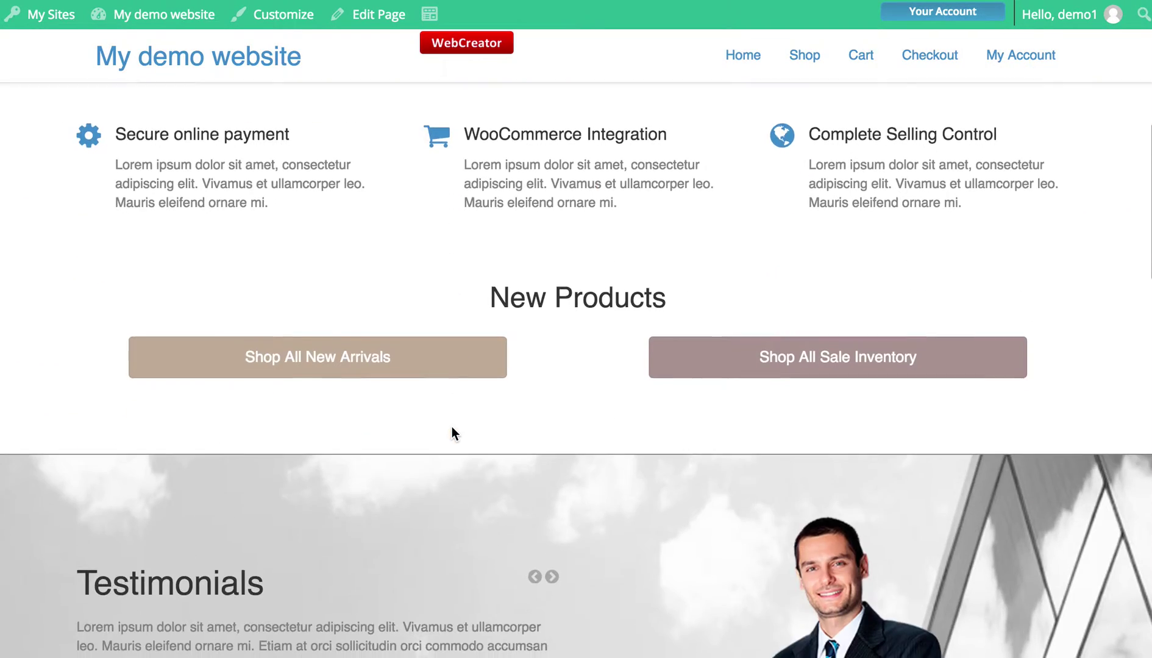
pyautogui.scroll(-5, 452, 427)
pyautogui.scroll(15, 452, 427)
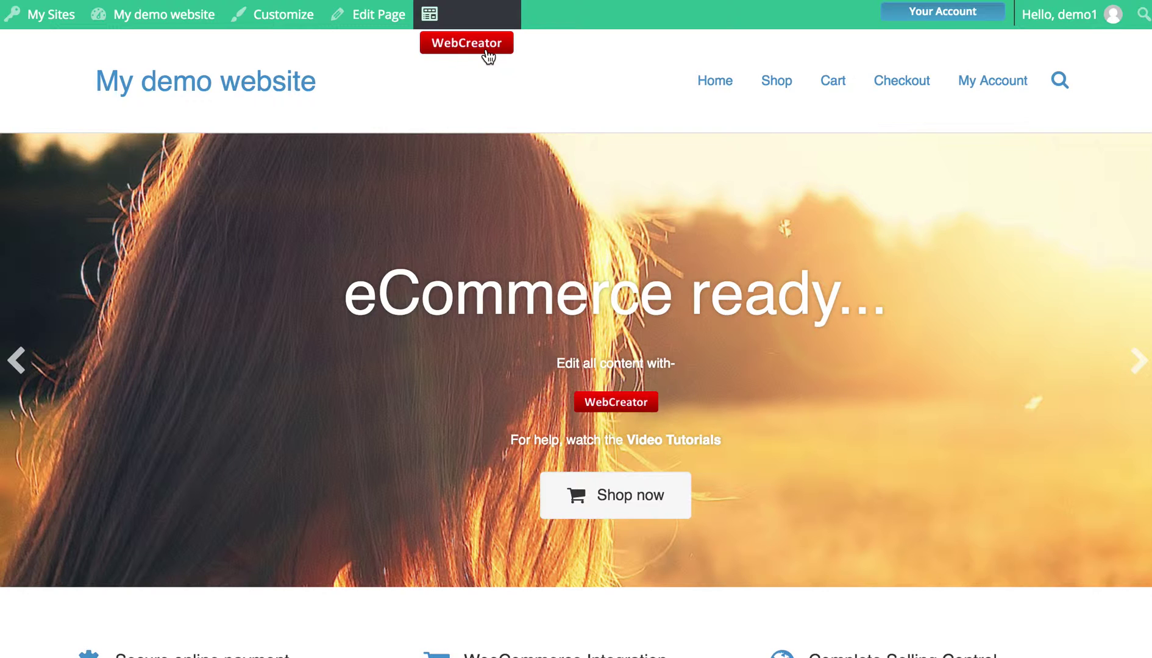
# - Open the home page in WebCreator, accept the tour, dismiss the template tip and cancel Layout Templates
pyautogui.click(488, 54)
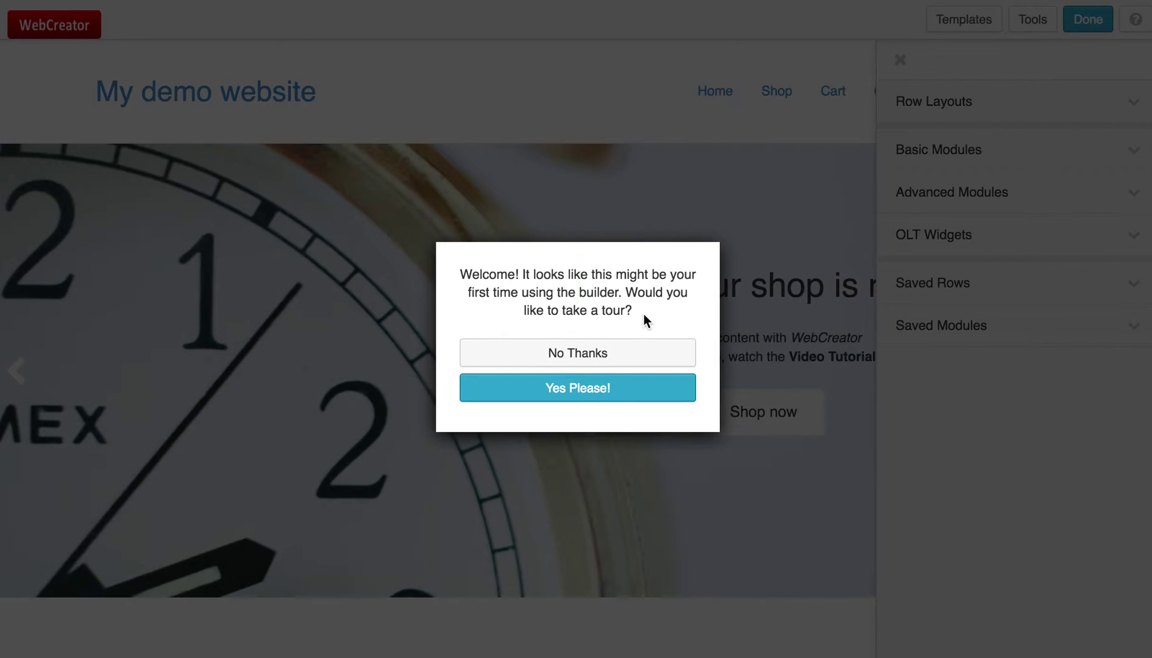
pyautogui.click(581, 395)
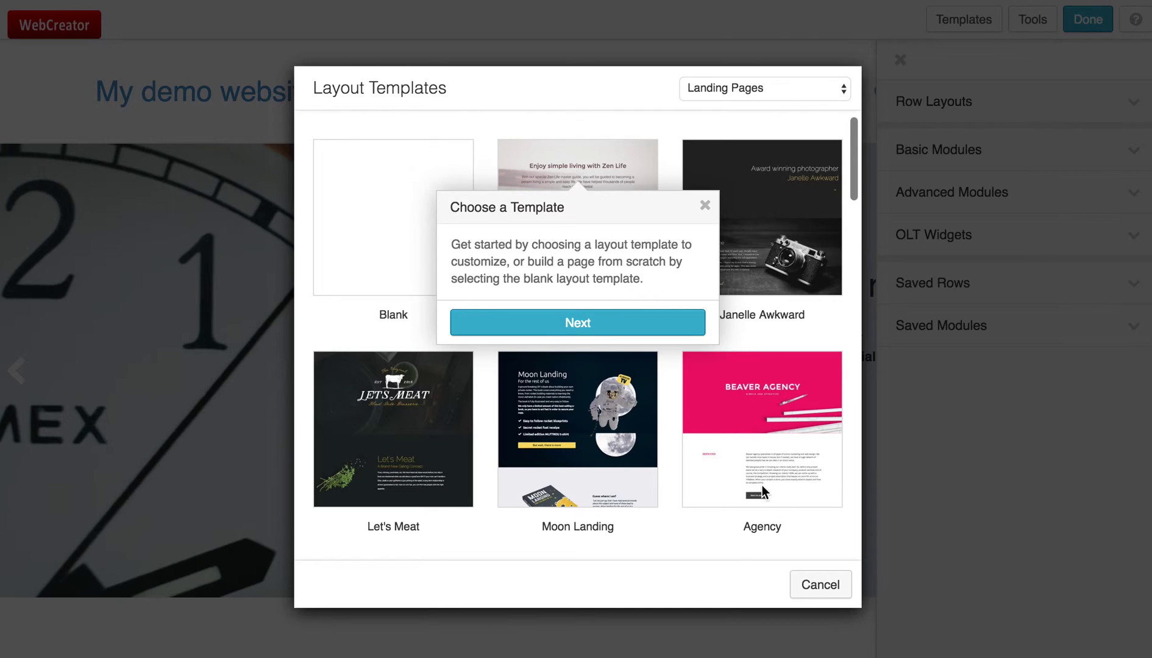
pyautogui.click(706, 206)
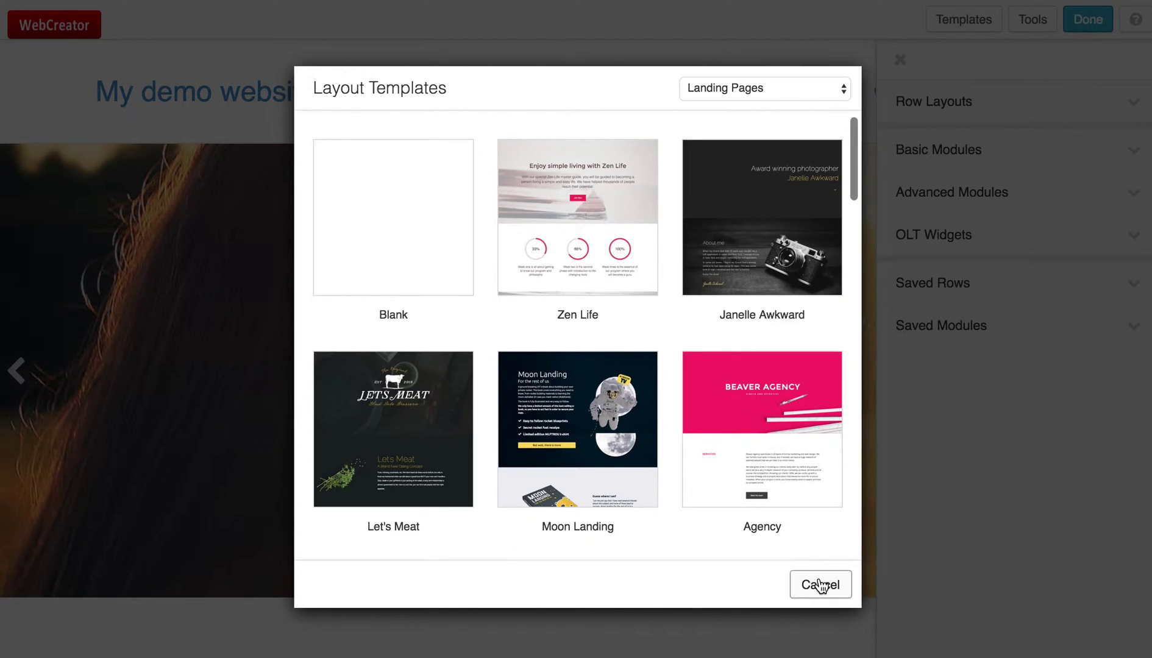
pyautogui.click(816, 583)
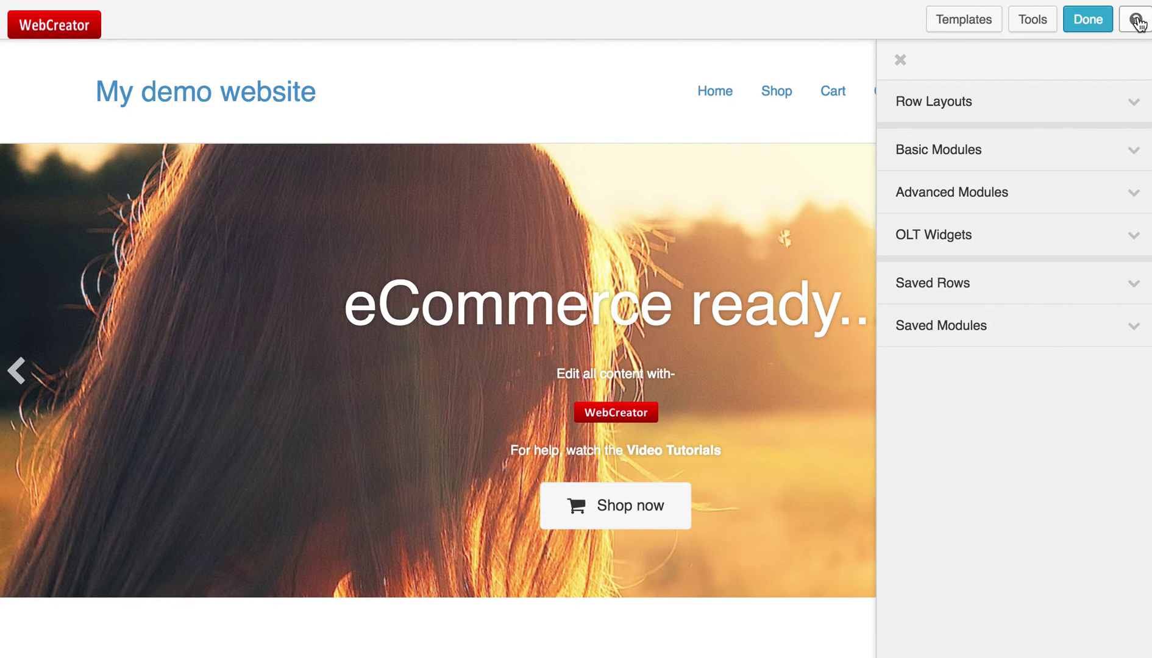
pyautogui.click(1136, 19)
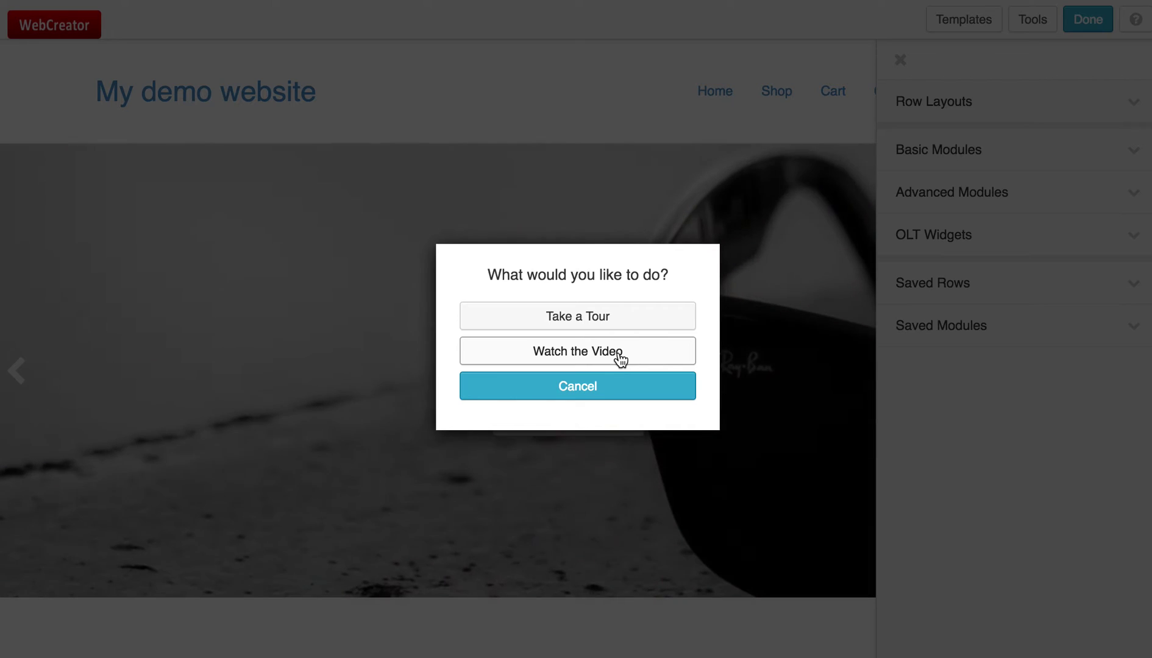
pyautogui.click(602, 396)
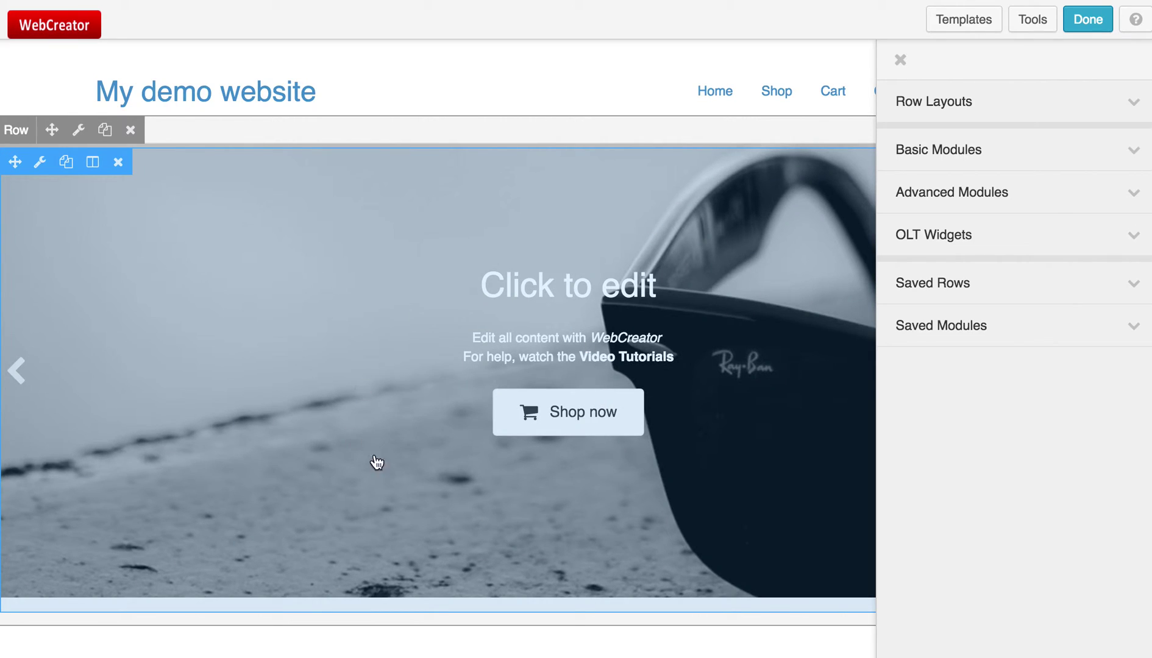
pyautogui.scroll(-7, 607, 439)
pyautogui.scroll(5, 607, 440)
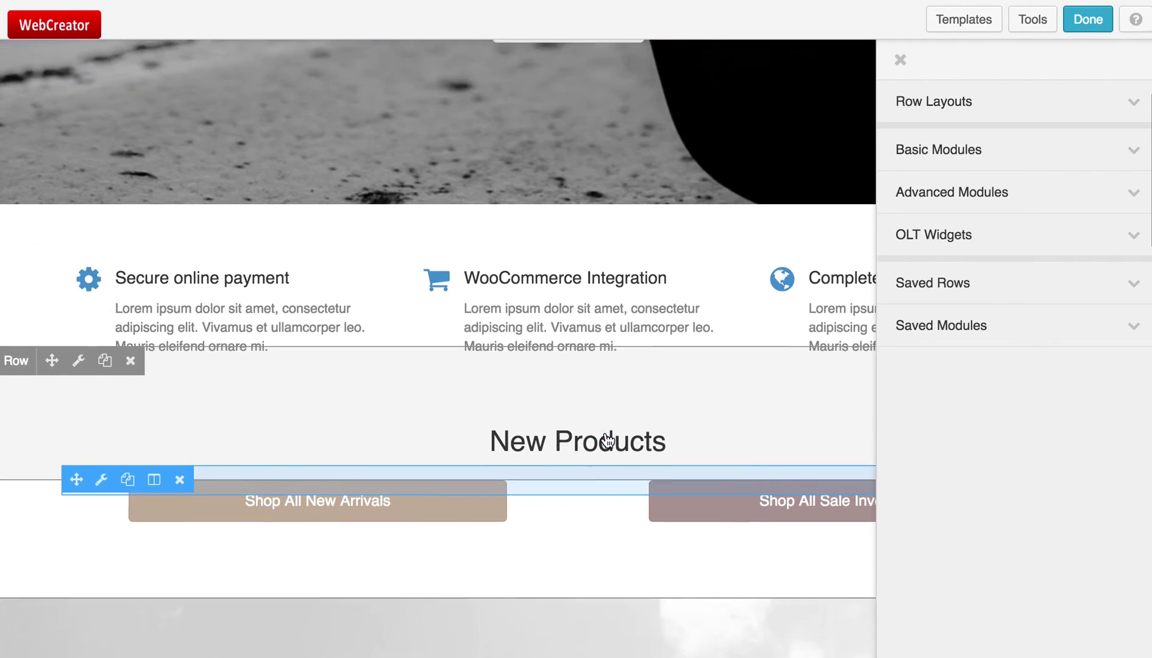
pyautogui.scroll(2, 361, 449)
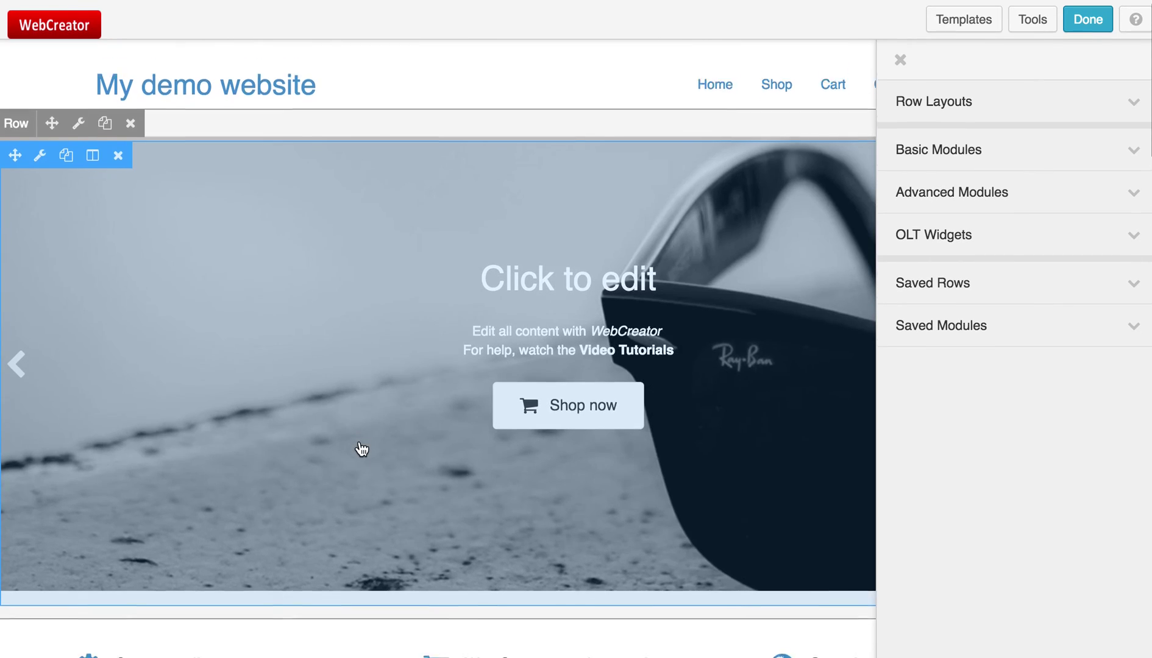
pyautogui.scroll(-5, 360, 447)
pyautogui.click(233, 364)
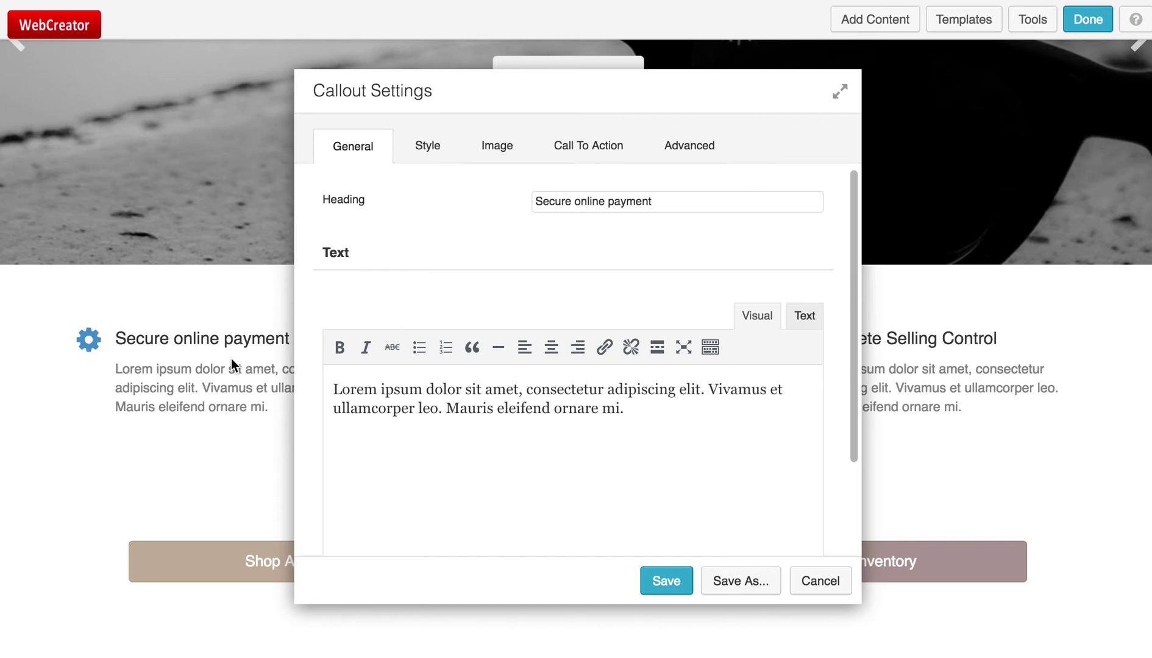
pyautogui.moveTo(650, 411); pyautogui.dragTo(397, 376)
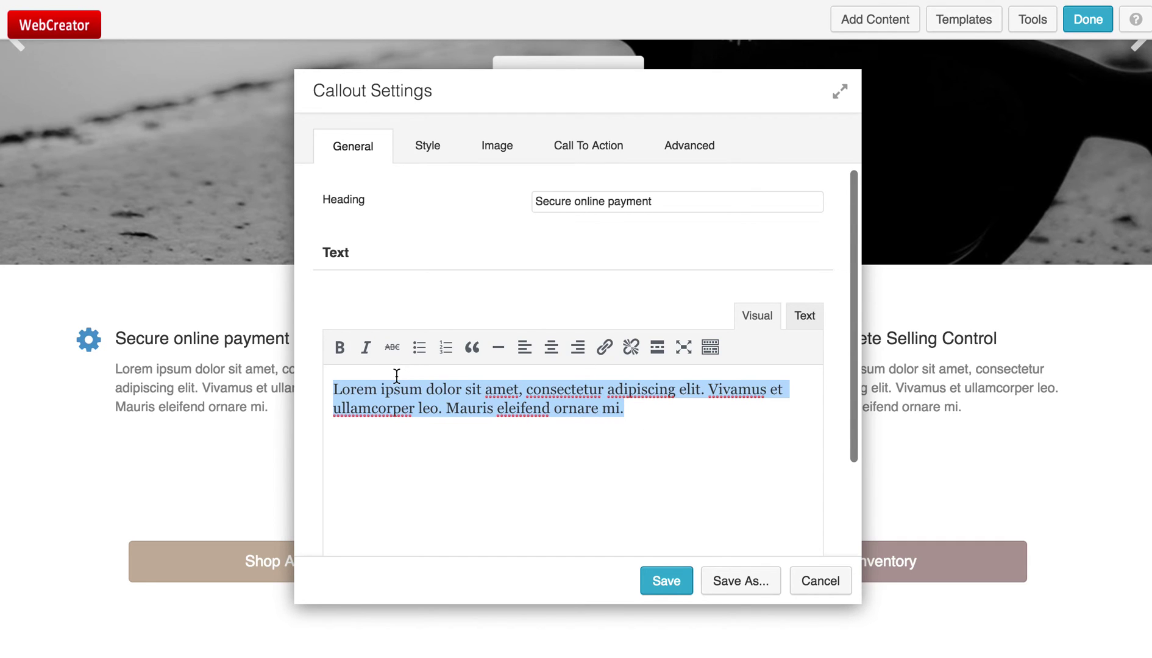
pyautogui.click(821, 582)
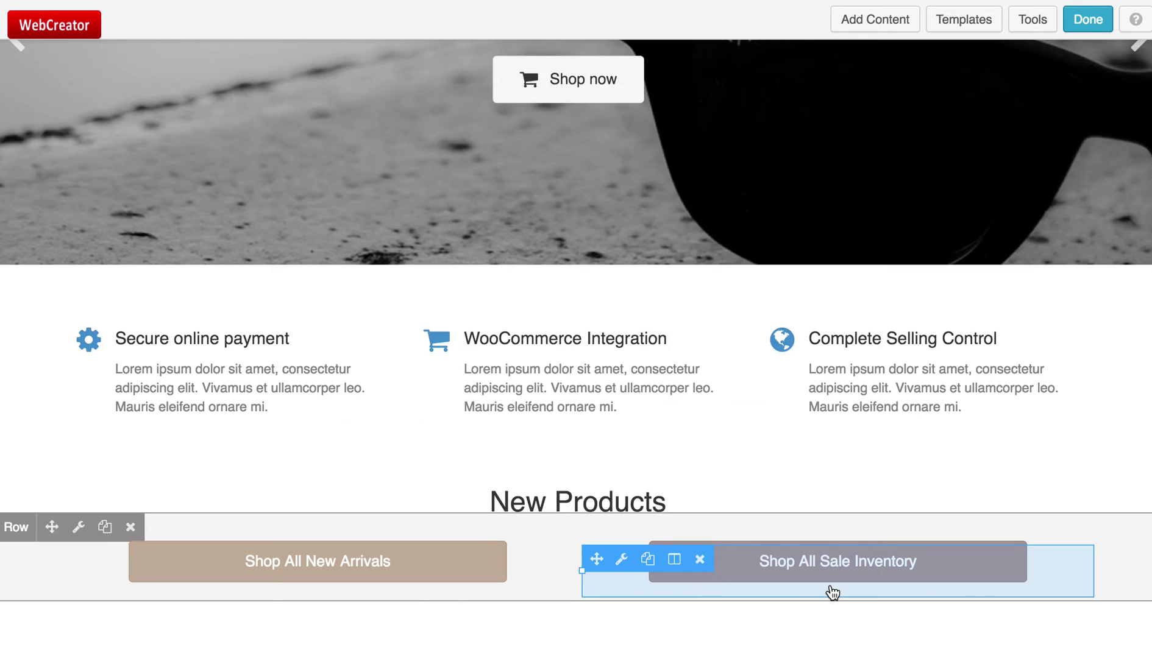
pyautogui.scroll(1, 804, 371)
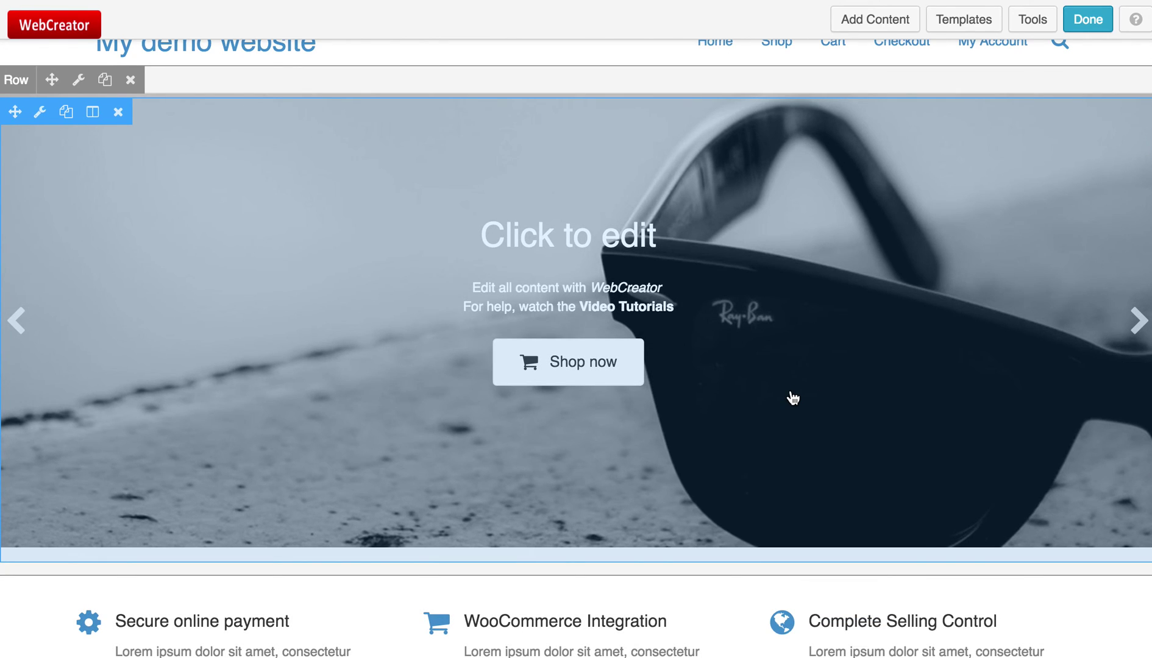
pyautogui.scroll(2, 793, 397)
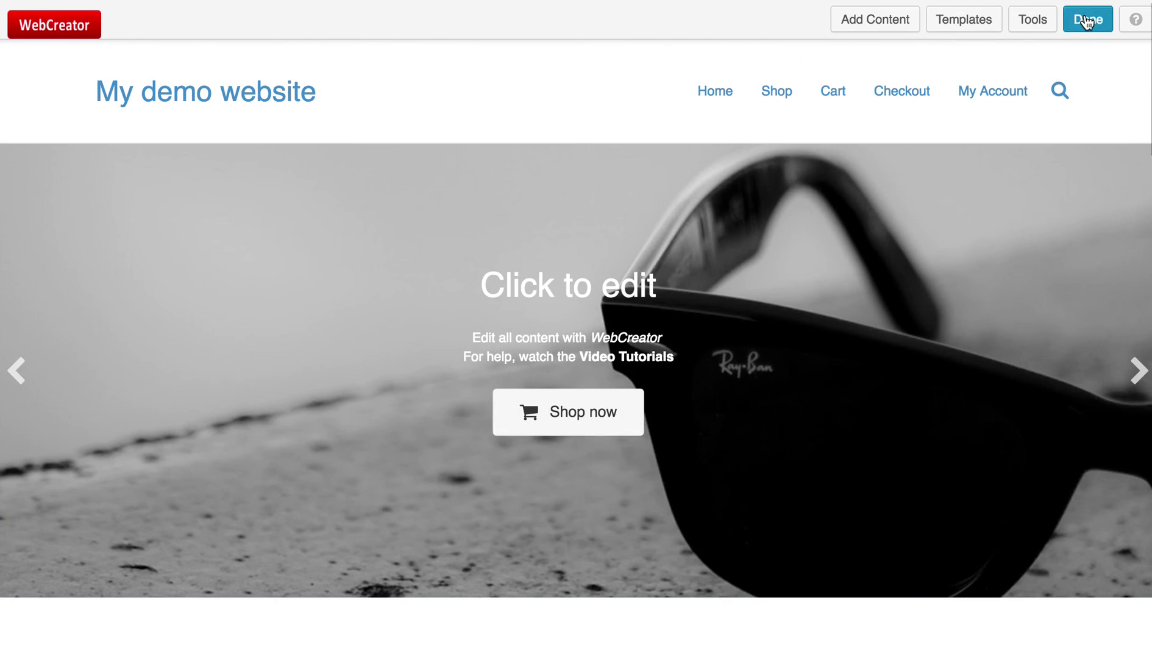
# - Finish editing and choose Publish Changes for the home page
pyautogui.click(1087, 20)
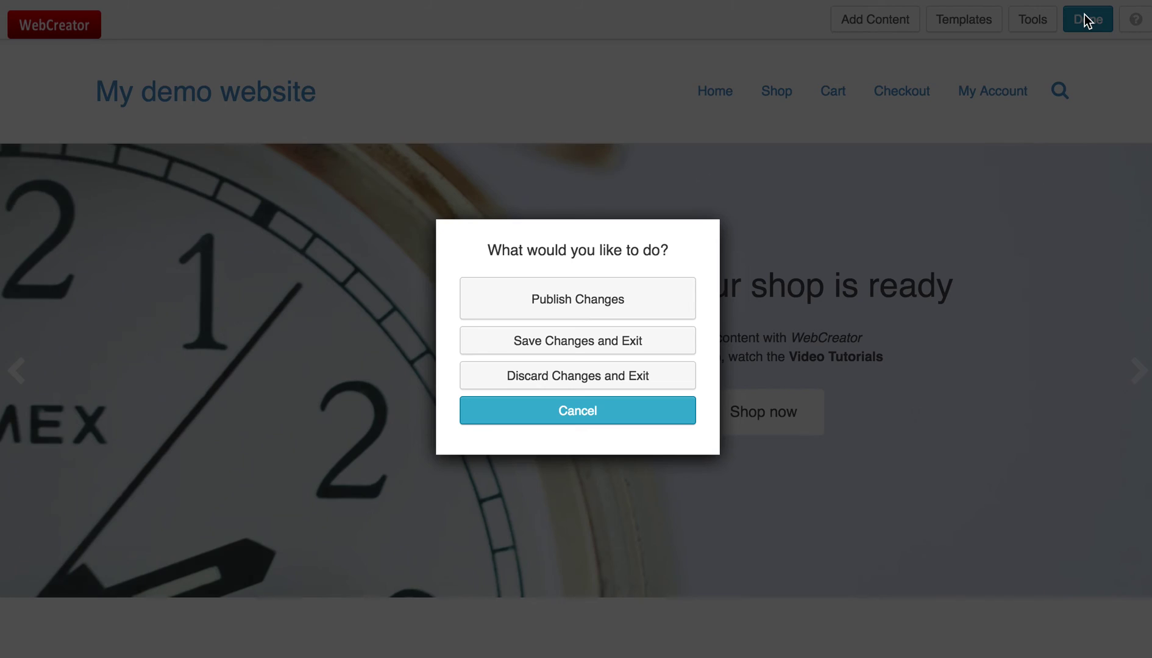
pyautogui.click(616, 300)
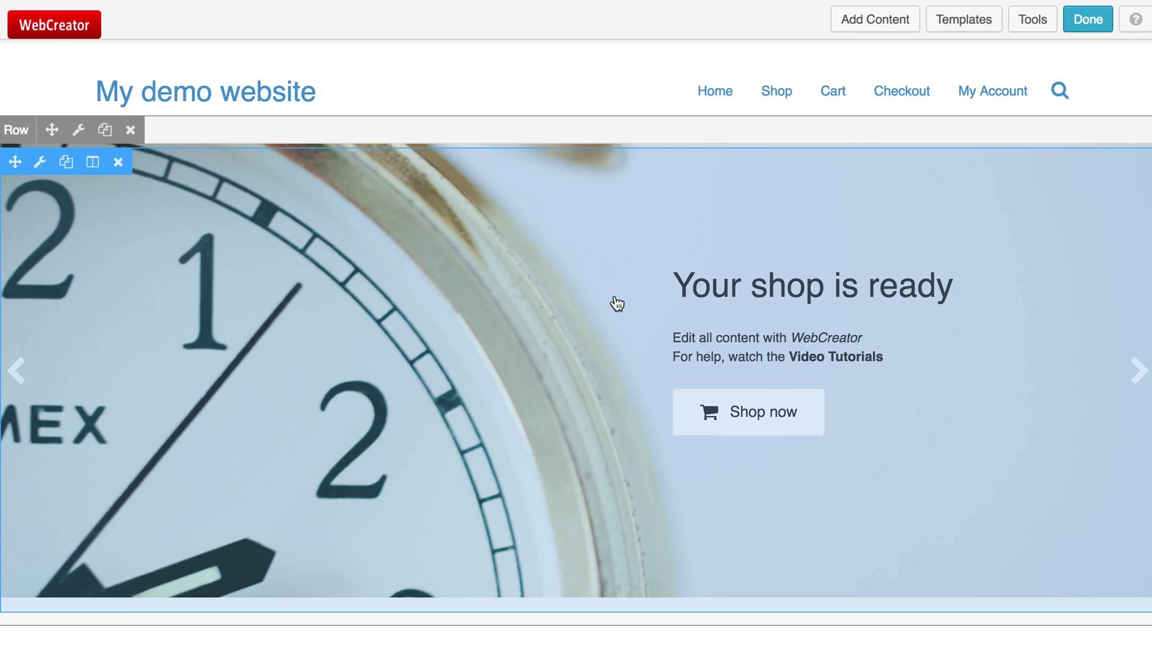